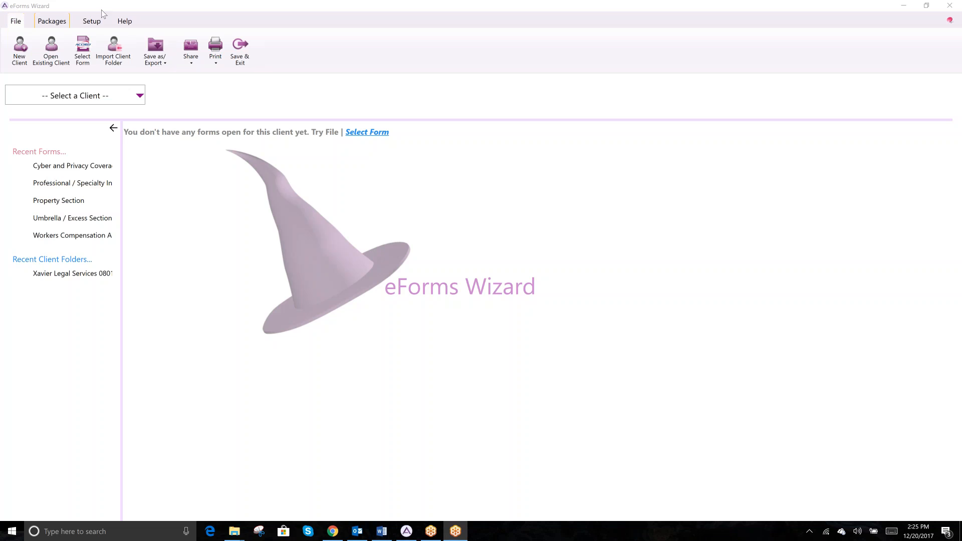
Switch to the Setup tab to show the agency, producer and configuration options
{"action": "left_click", "coordinate": [92, 23]}
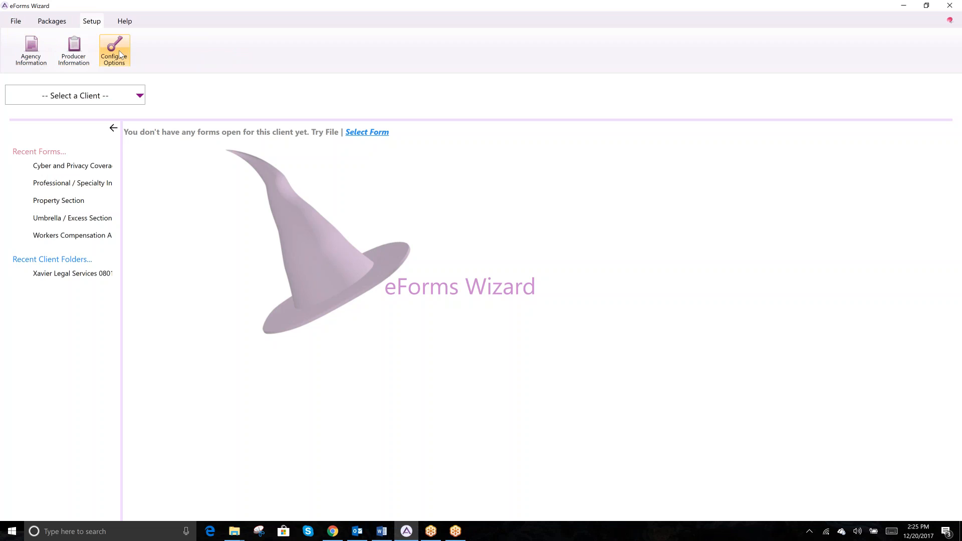
Start a new agency named 'Wave Financial Partners' and enter its contact name and street address
{"action": "left_click", "coordinate": [27, 51]}
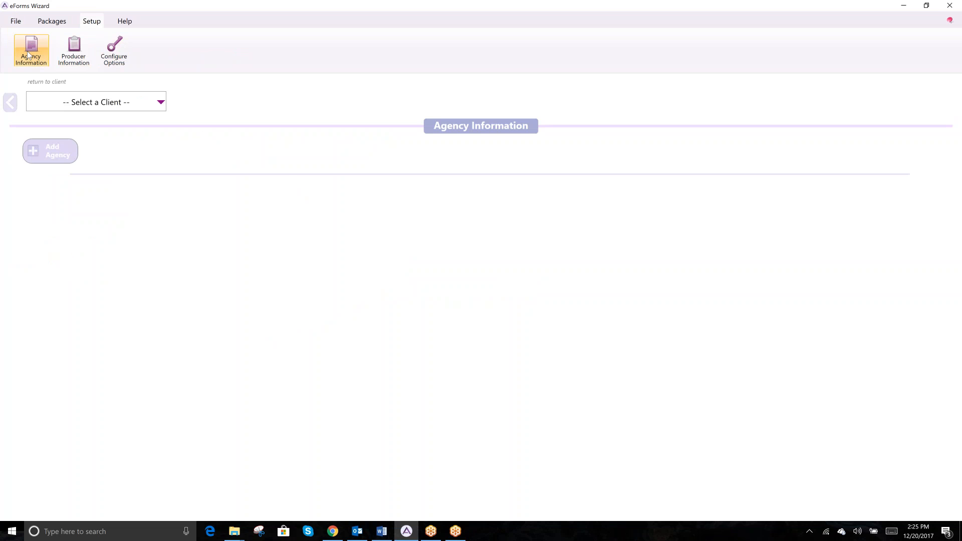
{"action": "left_click", "coordinate": [63, 148]}
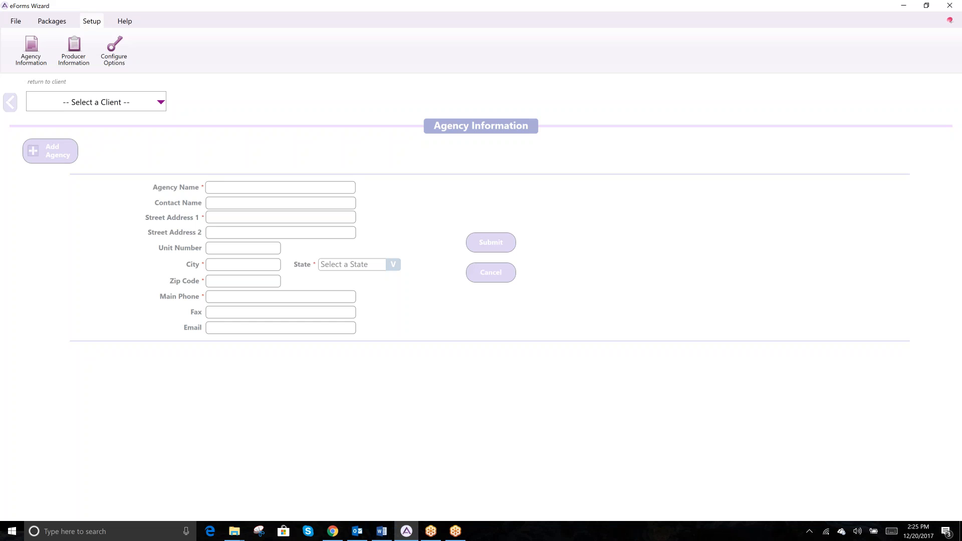
{"action": "type", "text": "Wave Financial Partners"}
{"action": "key", "text": "Tab"}
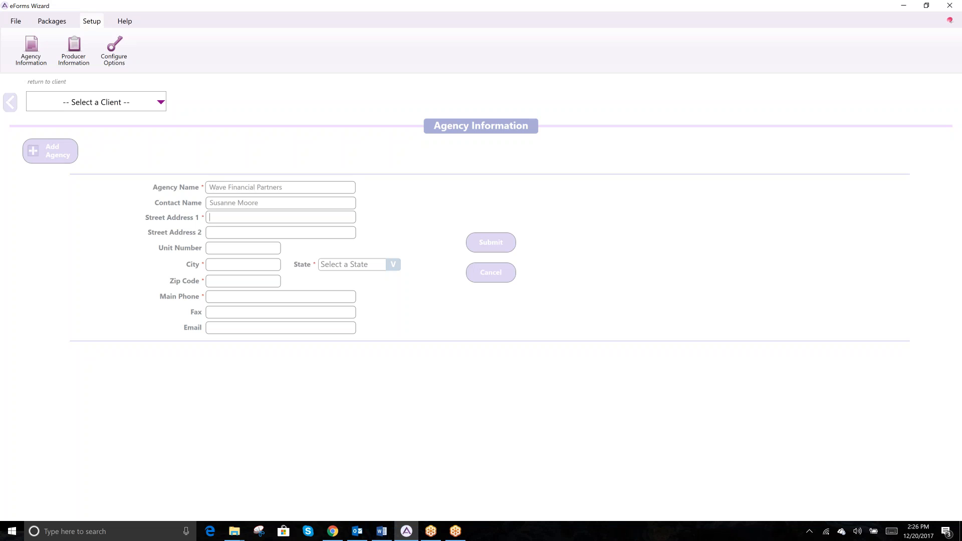
Complete the agency's second address line, city Aurora and state Colorado
{"action": "key", "text": "Tab"}
{"action": "type", "text": "110"}
{"action": "key", "text": "Tab"}
{"action": "type", "text": "Aurora"}
{"action": "key", "text": "Tab"}
{"action": "type", "text": "co"}
{"action": "key", "text": "Tab"}
Enter the agency's zip code, phone, fax and e-mail, then submit it
{"action": "type", "text": "80"}
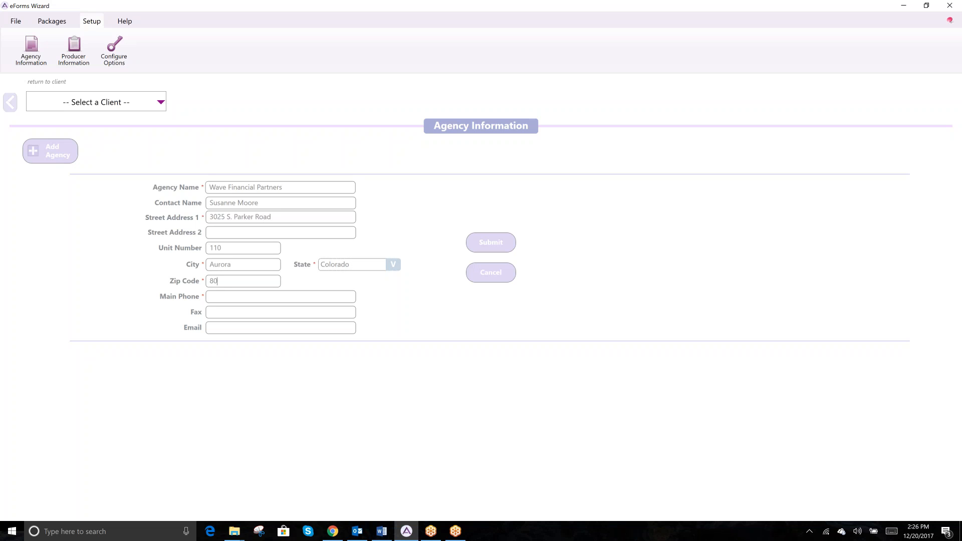
{"action": "type", "text": "01430355512"}
{"action": "type", "text": "303"}
{"action": "type", "text": "5551"}
{"action": "type", "text": "111"}
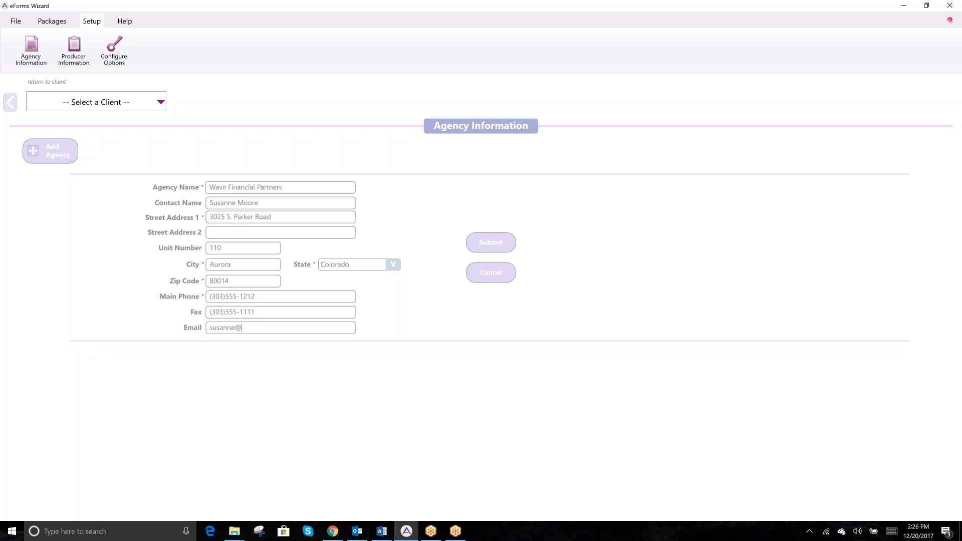
{"action": "left_click", "coordinate": [507, 244]}
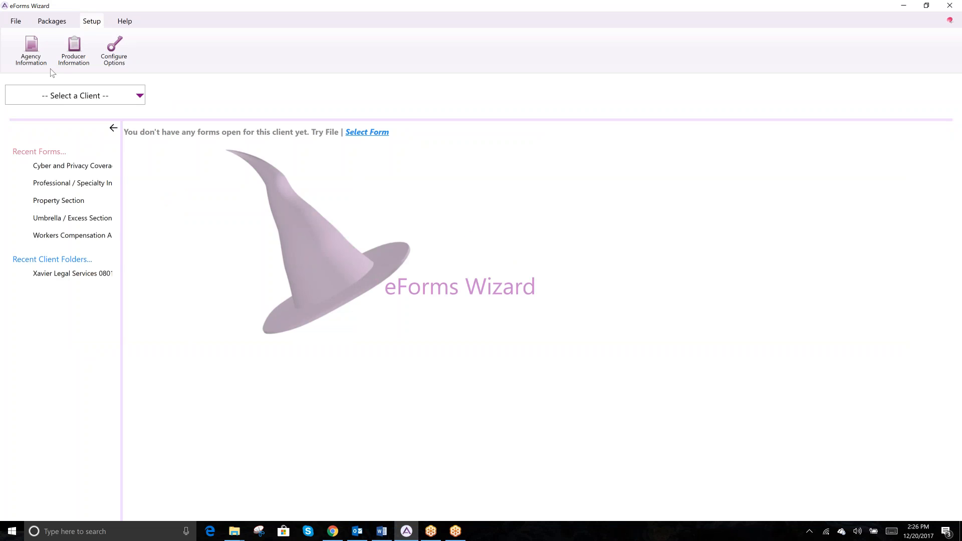
Add a location nicknamed 'South Branch' with its contact name and street address
{"action": "left_click", "coordinate": [32, 50]}
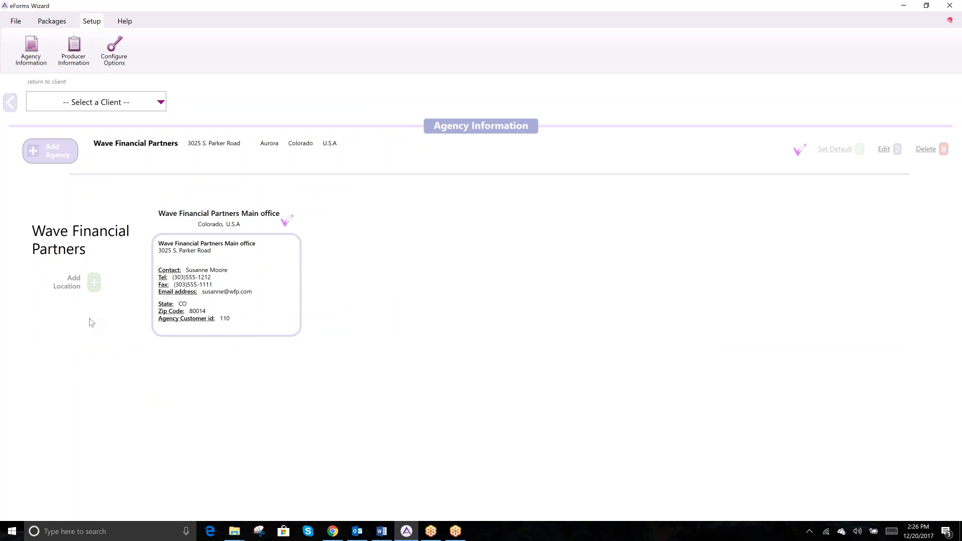
{"action": "left_click", "coordinate": [71, 284]}
{"action": "left_click", "coordinate": [255, 181]}
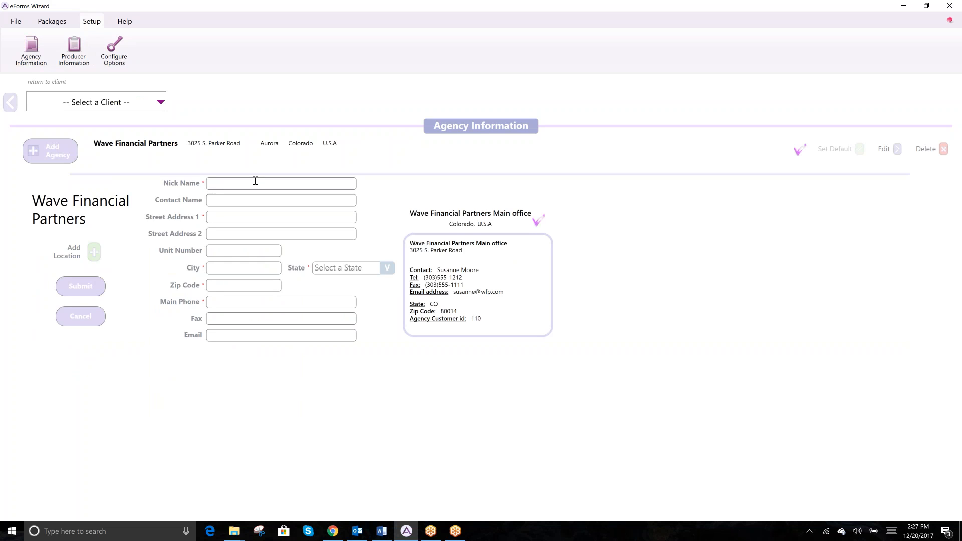
{"action": "type", "text": "Sout"}
{"action": "type", "text": "h Branch"}
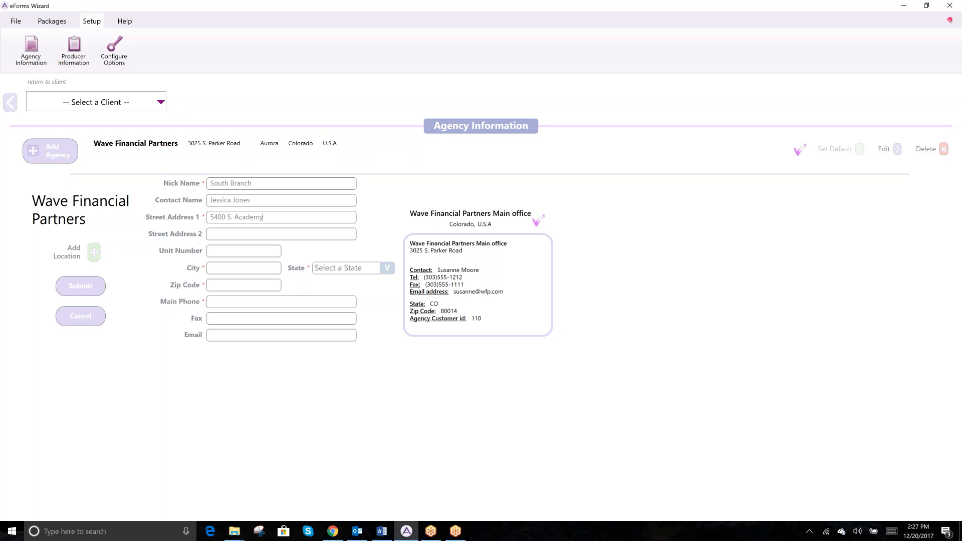
Set the location's city to Colorado Springs and its state to Colorado
{"action": "key", "text": "Tab"}
{"action": "type", "text": "Colorado Springs"}
{"action": "key", "text": "Tab"}
{"action": "type", "text": "co"}
{"action": "key", "text": "Tab"}
Enter the location's zip code, main phone, fax number and e-mail
{"action": "type", "text": "80239"}
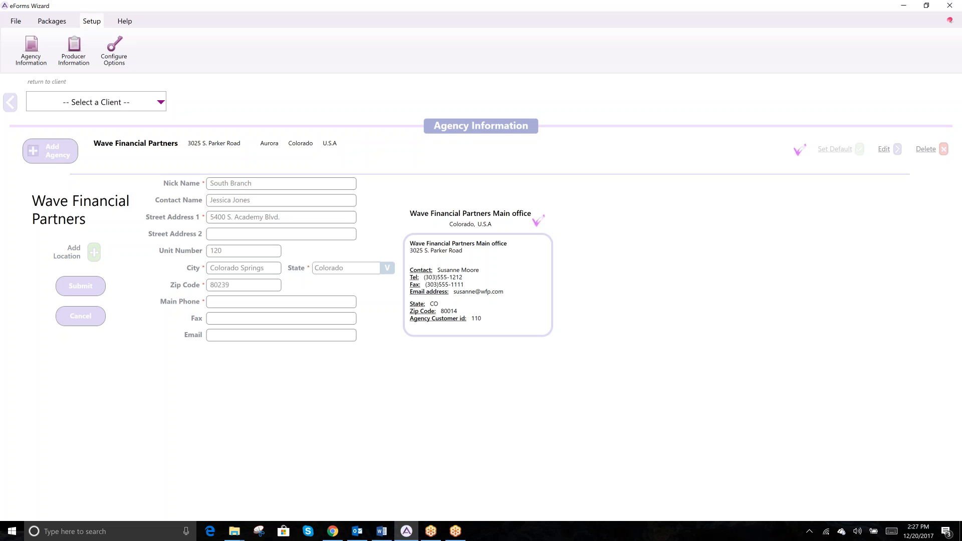
{"action": "type", "text": "719"}
{"action": "type", "text": "5551212"}
{"action": "key", "text": "Tab"}
{"action": "type", "text": "719)555-111"}
{"action": "key", "text": "Tab"}
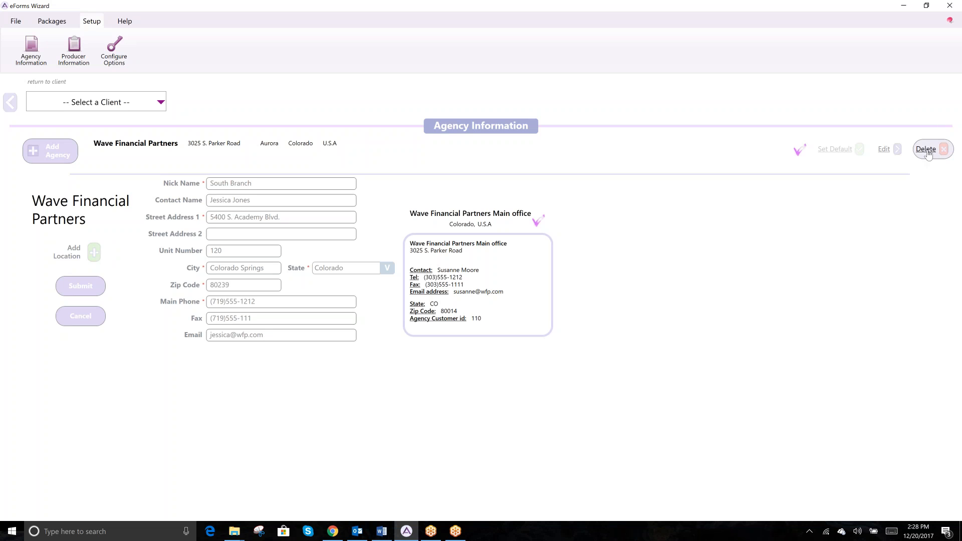
Complete the short fax number with its missing digit and save South Branch
{"action": "left_click", "coordinate": [84, 286]}
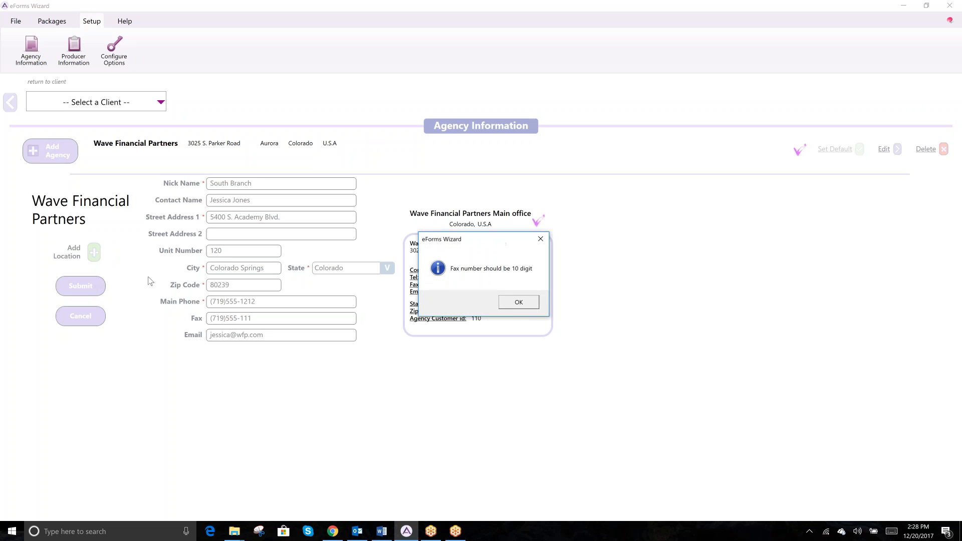
{"action": "left_click", "coordinate": [509, 306]}
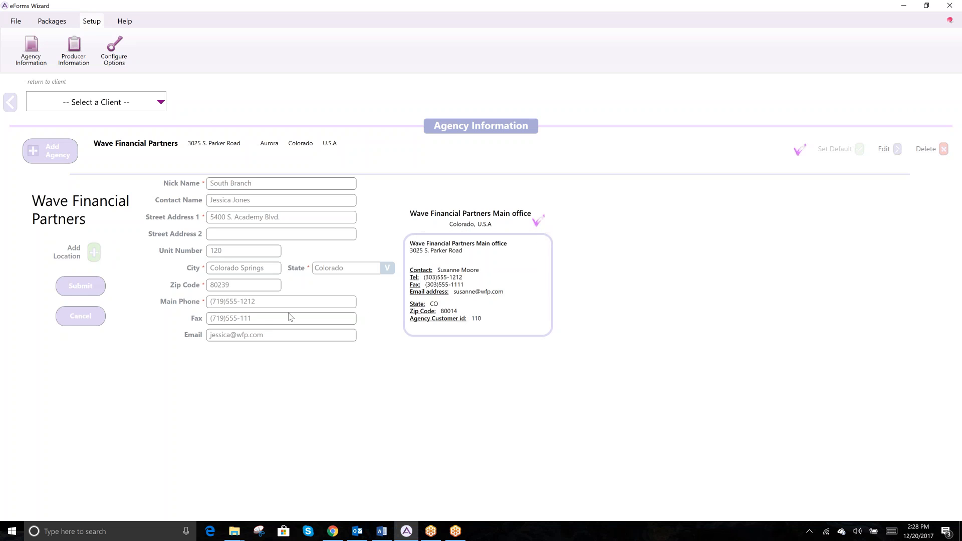
{"action": "left_click", "coordinate": [267, 318]}
{"action": "type", "text": "1"}
{"action": "left_click", "coordinate": [80, 287]}
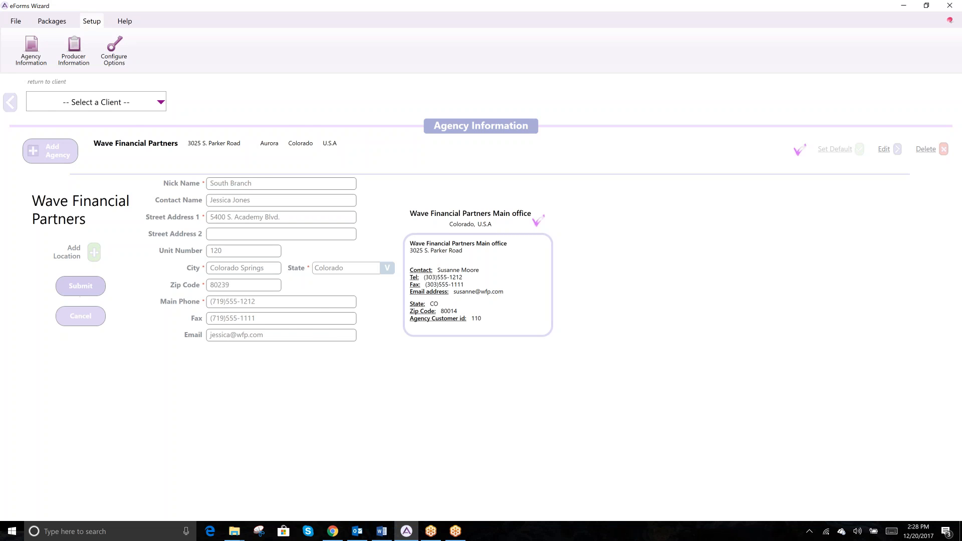
Reopen Agency Information to confirm South Branch is listed beside the main office
{"action": "left_click", "coordinate": [28, 48]}
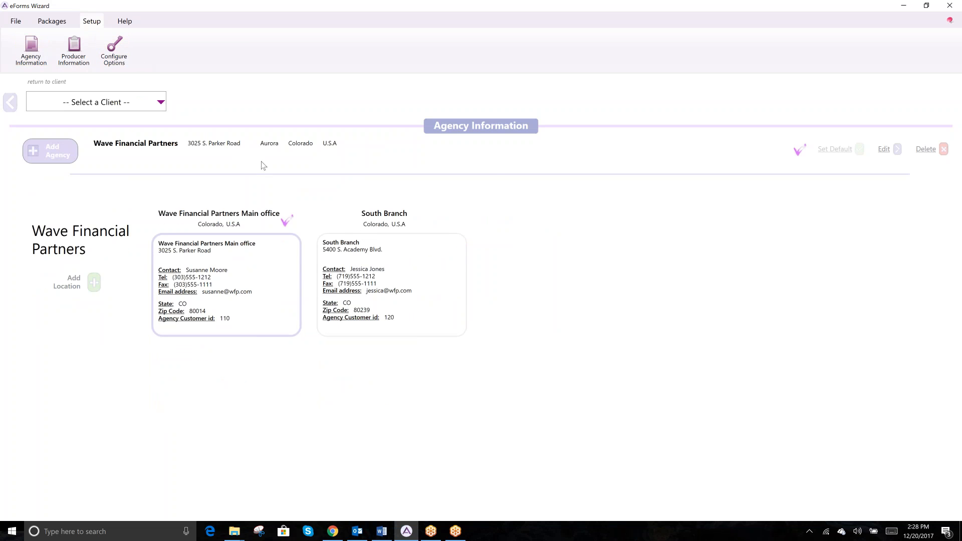
{"action": "left_click", "coordinate": [884, 149]}
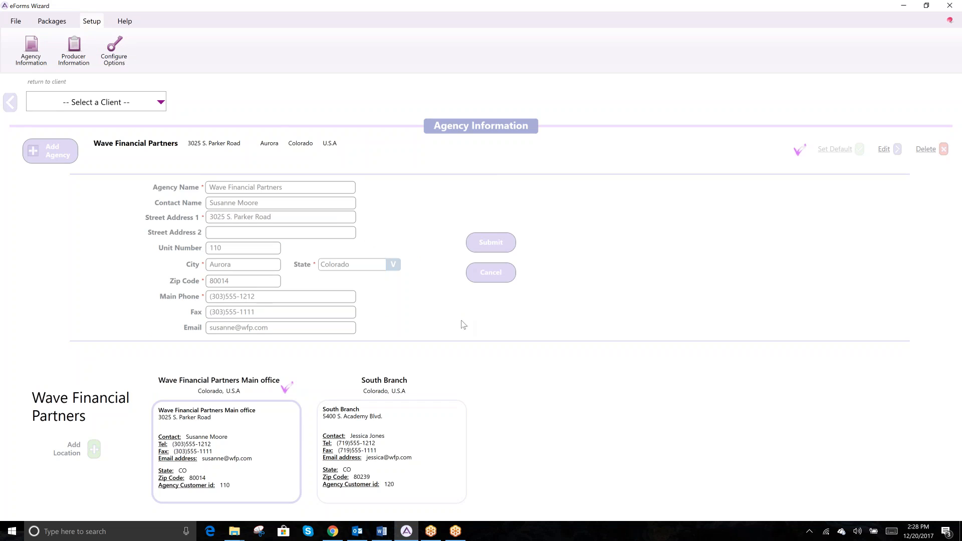
{"action": "left_click", "coordinate": [491, 272]}
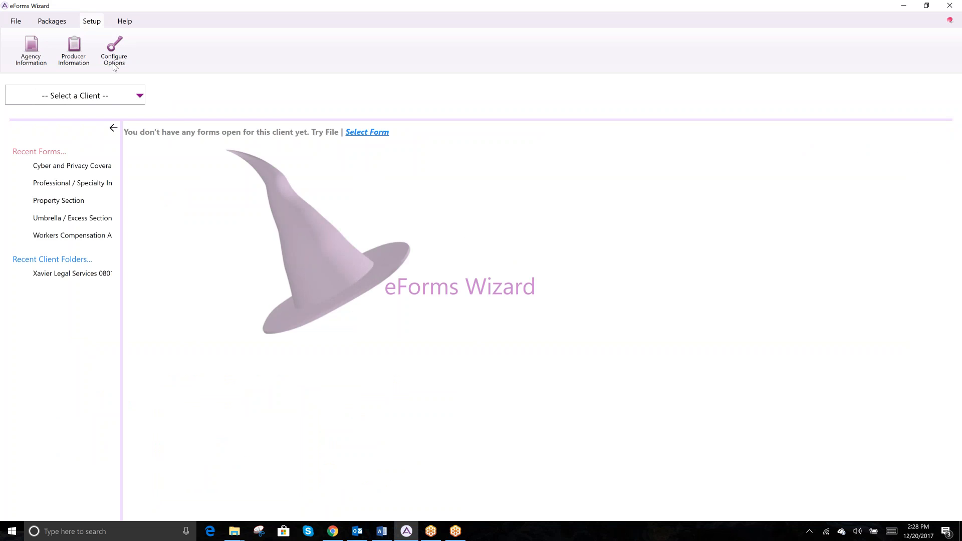
{"action": "left_click", "coordinate": [31, 49]}
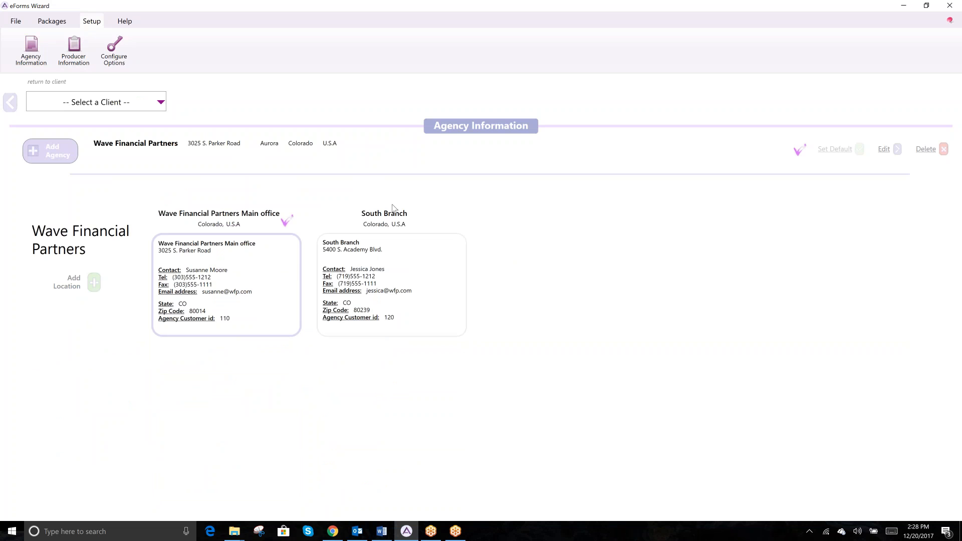
{"action": "mouse_move", "coordinate": [394, 210]}
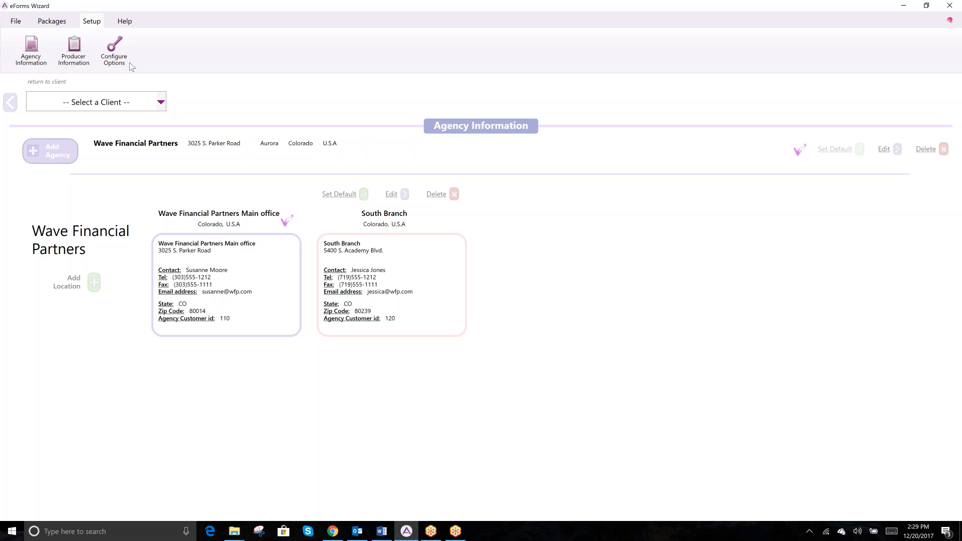
Start a new producer on Producer Information and enter the producer's first and last name
{"action": "left_click", "coordinate": [70, 46]}
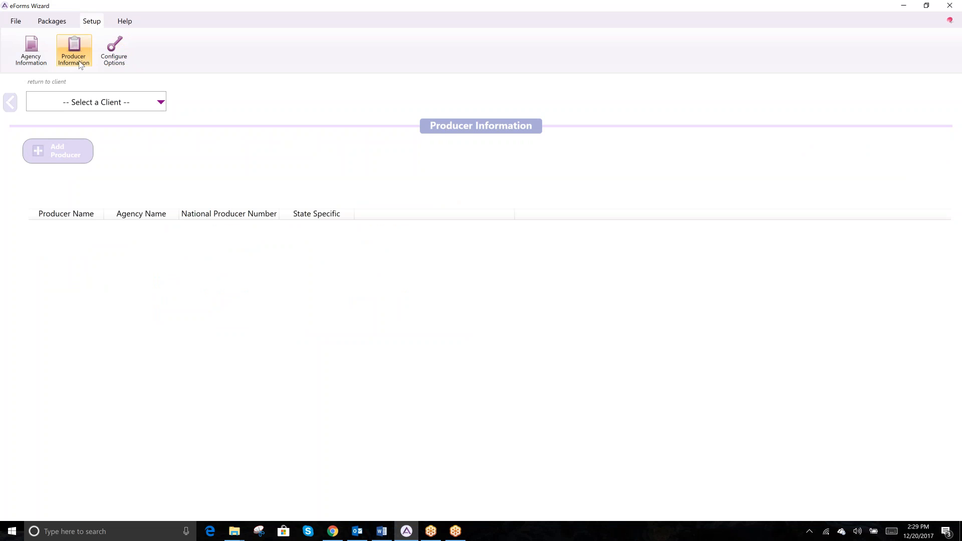
{"action": "left_click", "coordinate": [61, 156]}
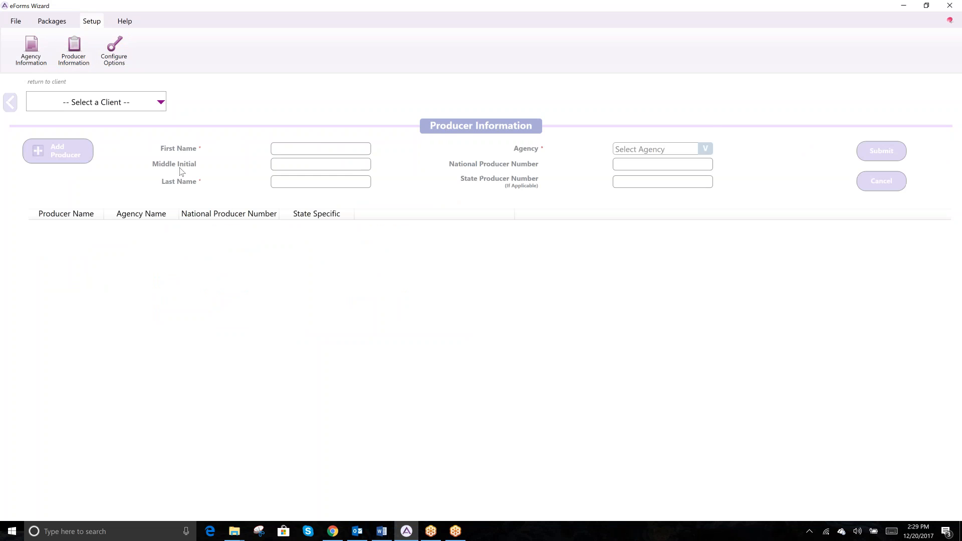
{"action": "left_click", "coordinate": [327, 146]}
{"action": "key", "text": "Tab"}
{"action": "key", "text": "Tab"}
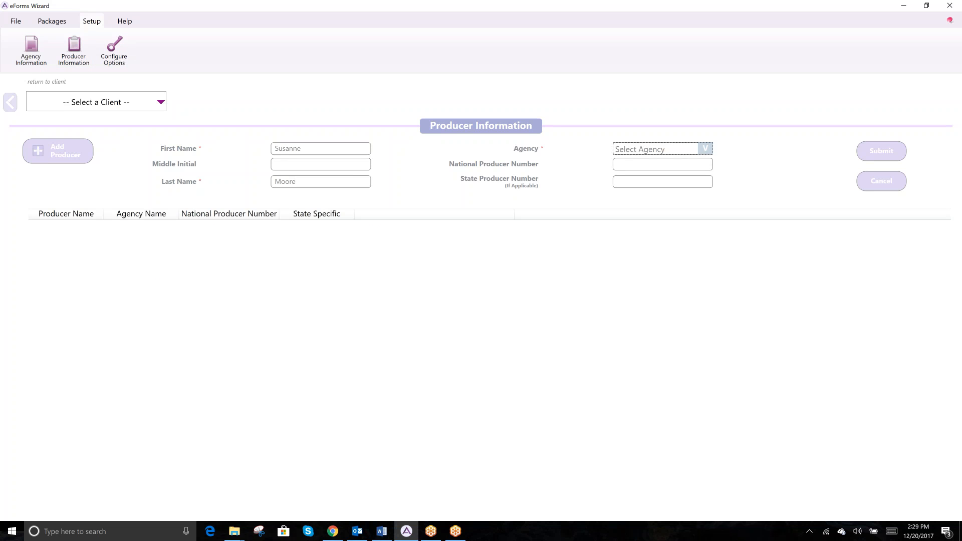
Assign the producer to Wave Financial Partners with national number 111111111 and state number 22222222, then submit
{"action": "left_click", "coordinate": [710, 148]}
{"action": "left_click", "coordinate": [696, 160]}
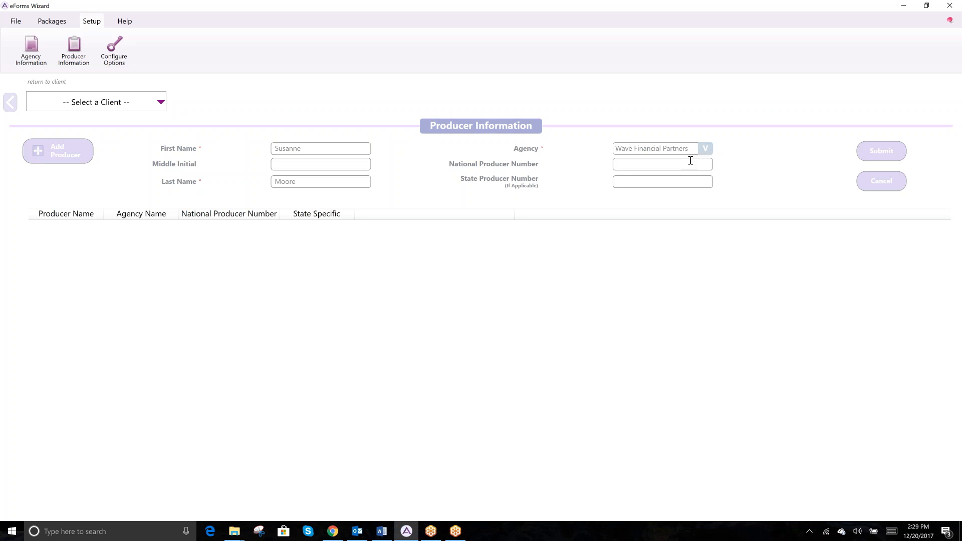
{"action": "left_click", "coordinate": [682, 163]}
{"action": "type", "text": "111111111"}
{"action": "key", "text": "Tab"}
{"action": "type", "text": "22222222"}
{"action": "left_click", "coordinate": [878, 155]}
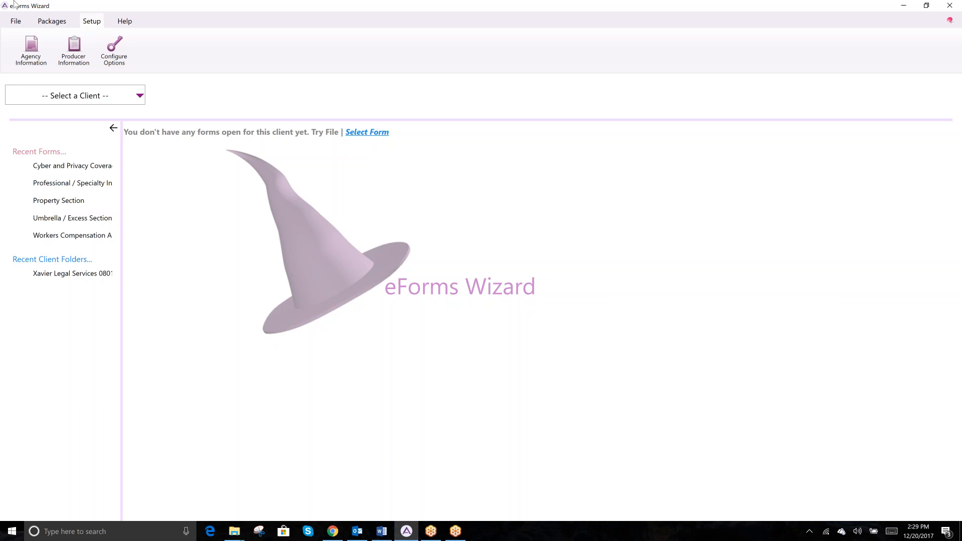
{"action": "left_click", "coordinate": [76, 50]}
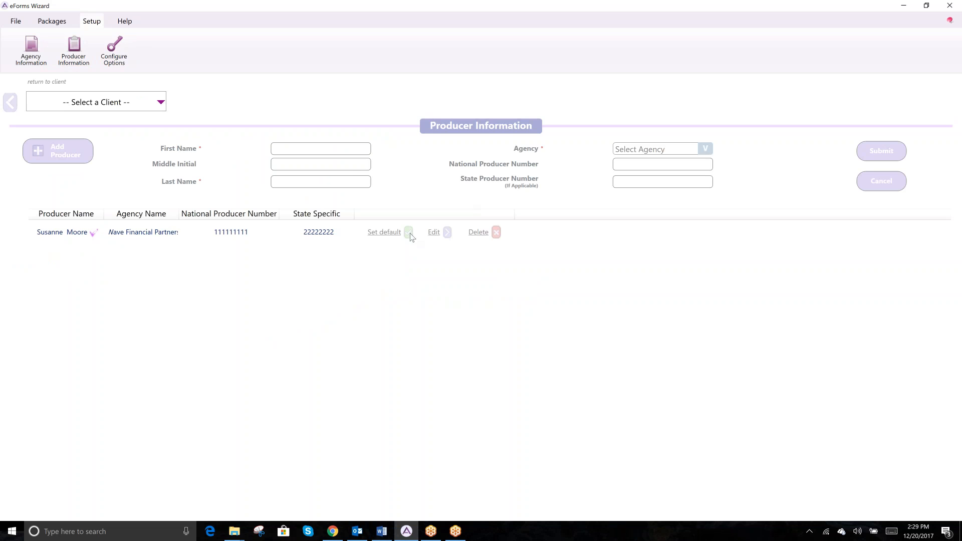
Add a second Wave Financial Partners producer with national number 5555456 and state number 85478
{"action": "left_click", "coordinate": [435, 234]}
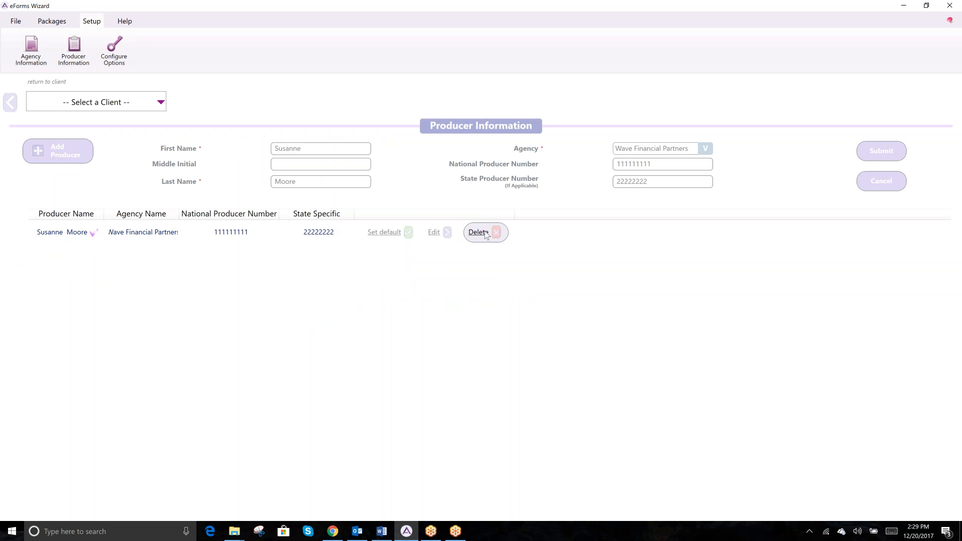
{"action": "left_click", "coordinate": [78, 155]}
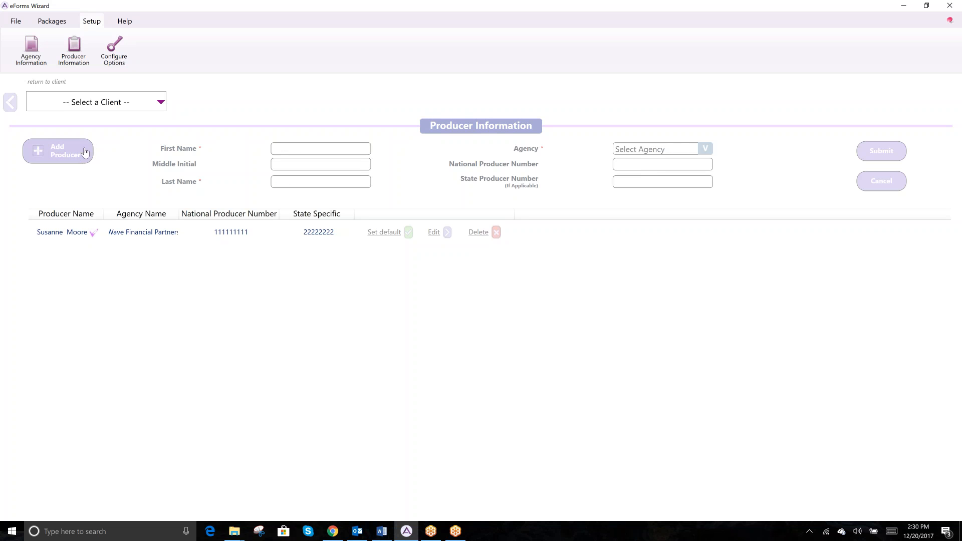
{"action": "left_click", "coordinate": [342, 149]}
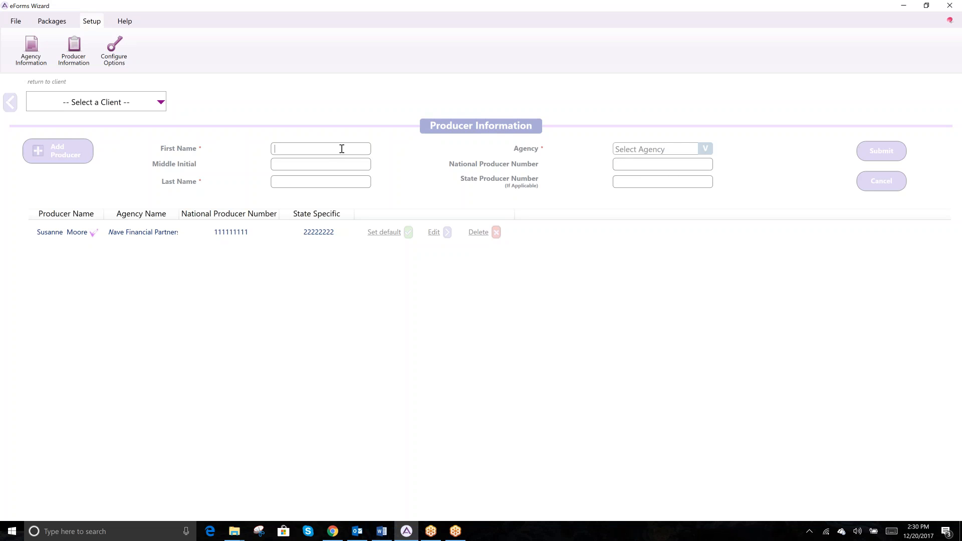
{"action": "key", "text": "Tab"}
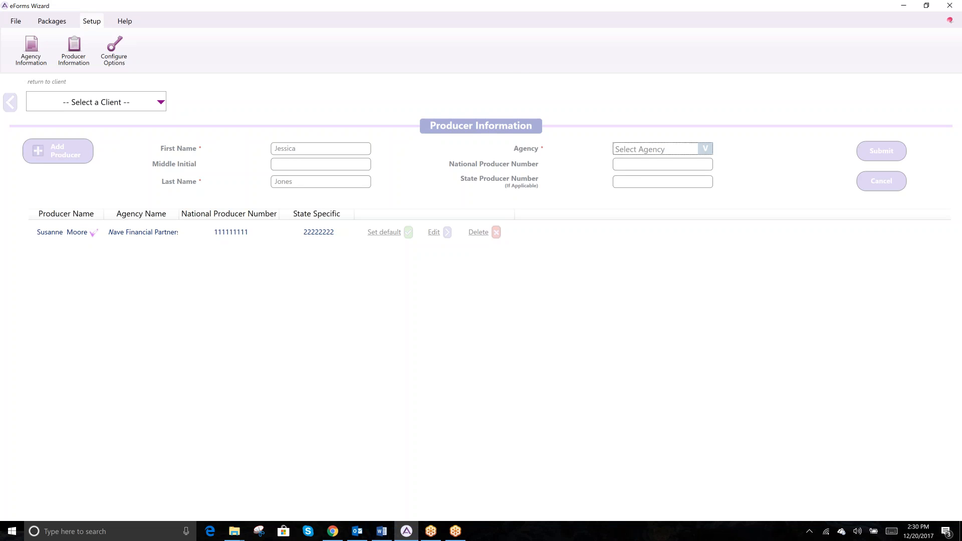
{"action": "left_click", "coordinate": [706, 149]}
{"action": "left_click", "coordinate": [690, 163]}
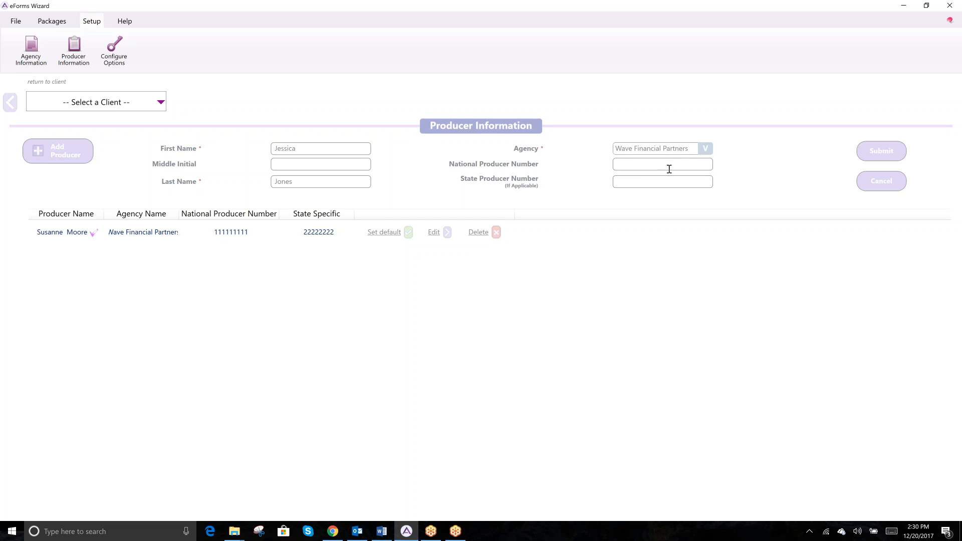
{"action": "type", "text": "5555456"}
{"action": "type", "text": "85478"}
{"action": "left_click", "coordinate": [882, 149]}
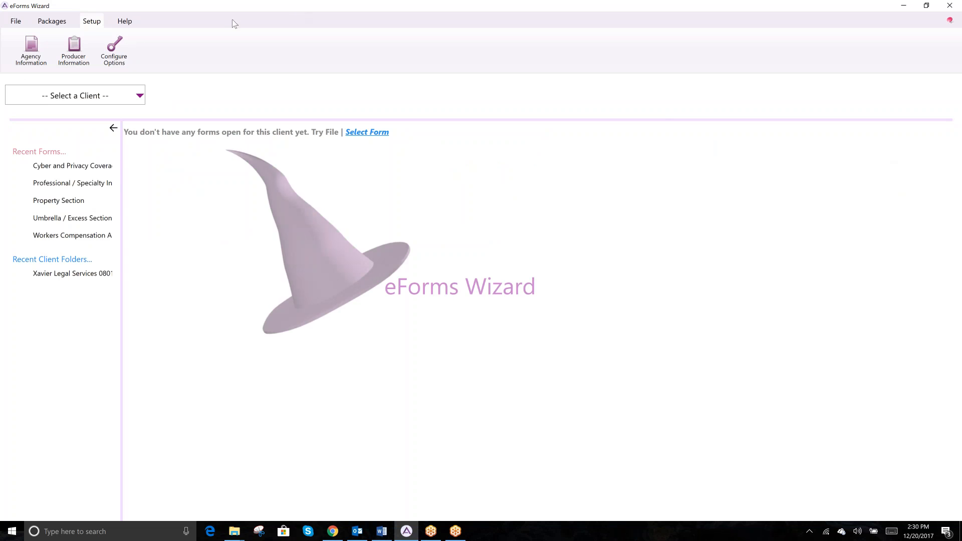
Open the Configure Options page from the Setup tab
{"action": "left_click", "coordinate": [117, 56]}
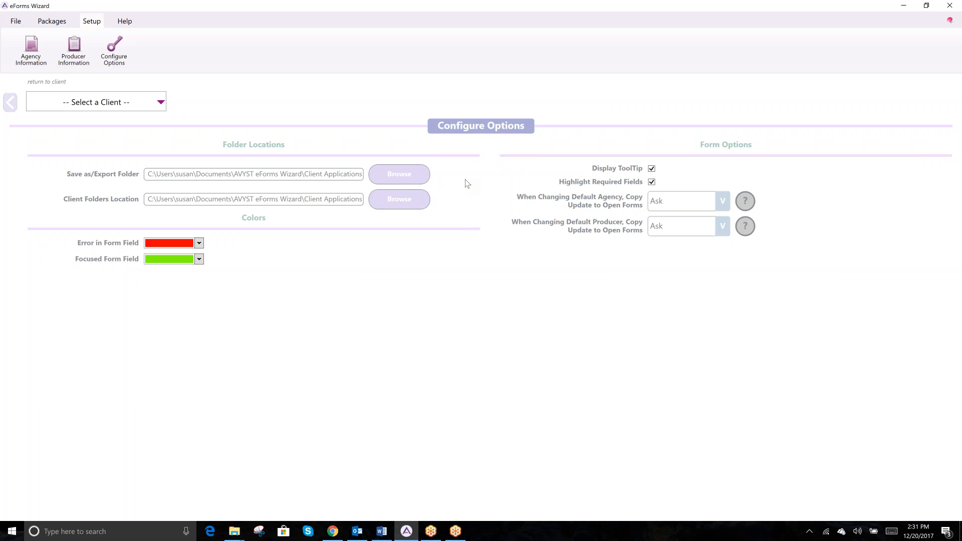
{"action": "left_click", "coordinate": [403, 176]}
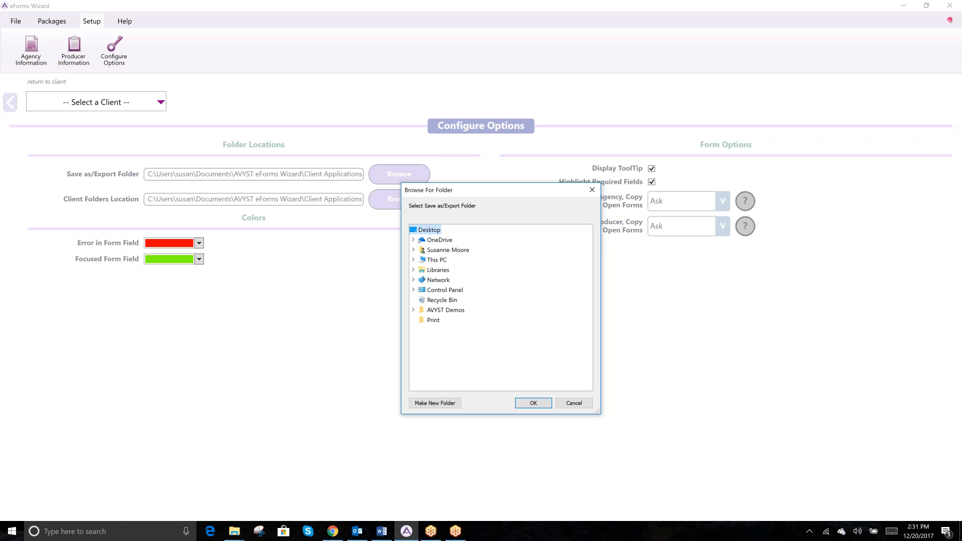
{"action": "left_click", "coordinate": [574, 403]}
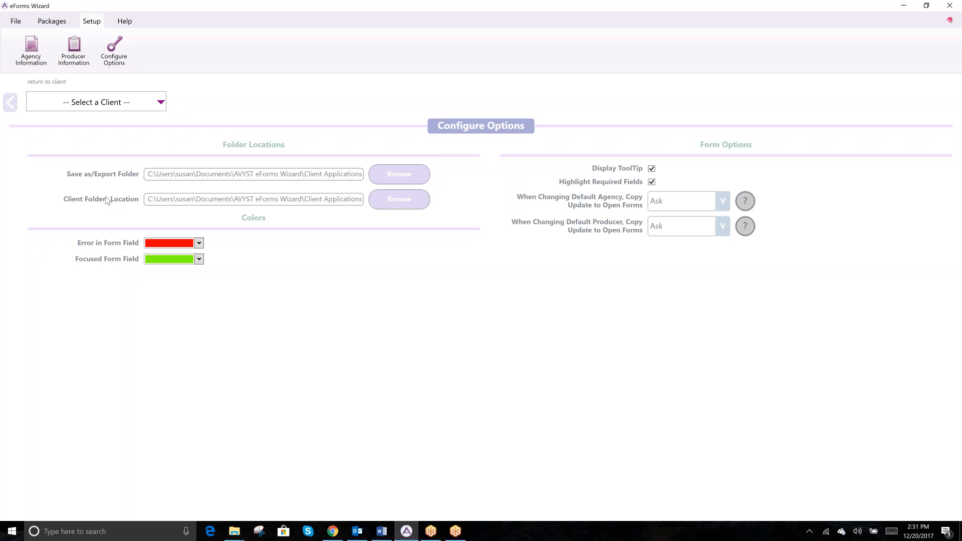
{"action": "left_click", "coordinate": [408, 201]}
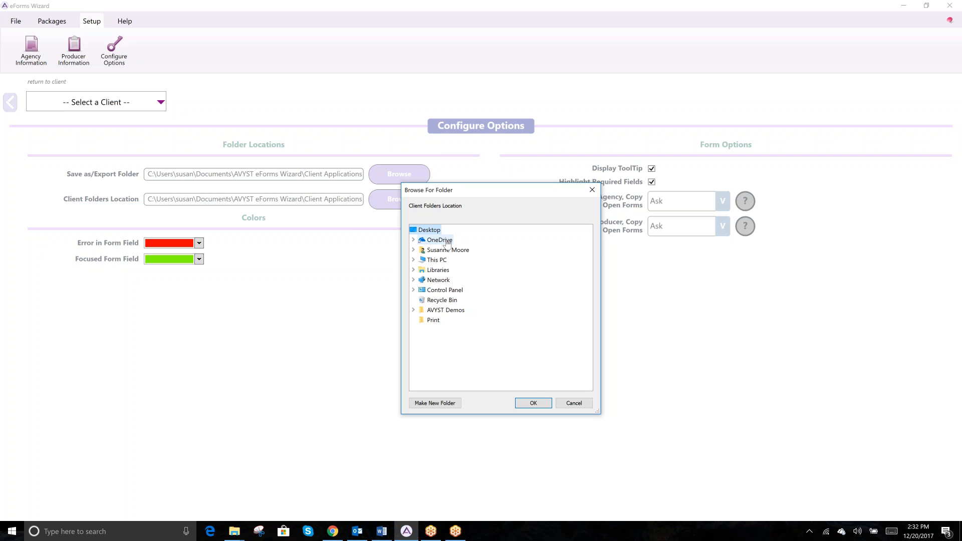
{"action": "left_click", "coordinate": [574, 403]}
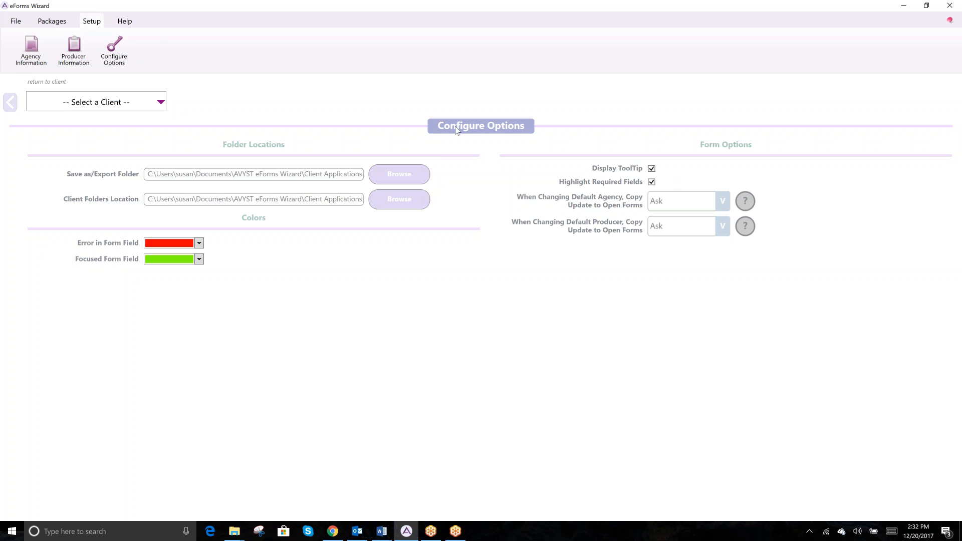
Return to the client list and open Xavier Legal Services' Cyber and Privacy Coverage form
{"action": "left_click", "coordinate": [21, 22]}
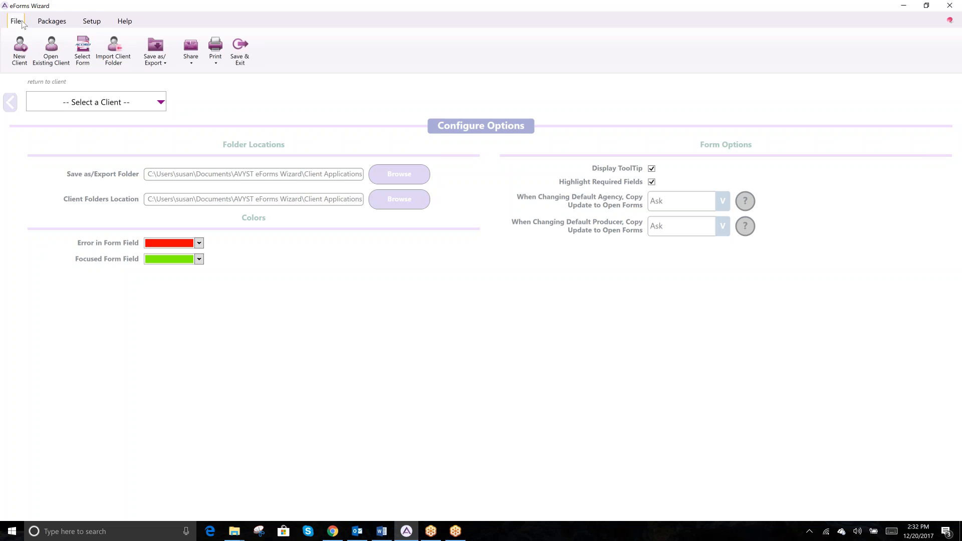
{"action": "left_click", "coordinate": [11, 105]}
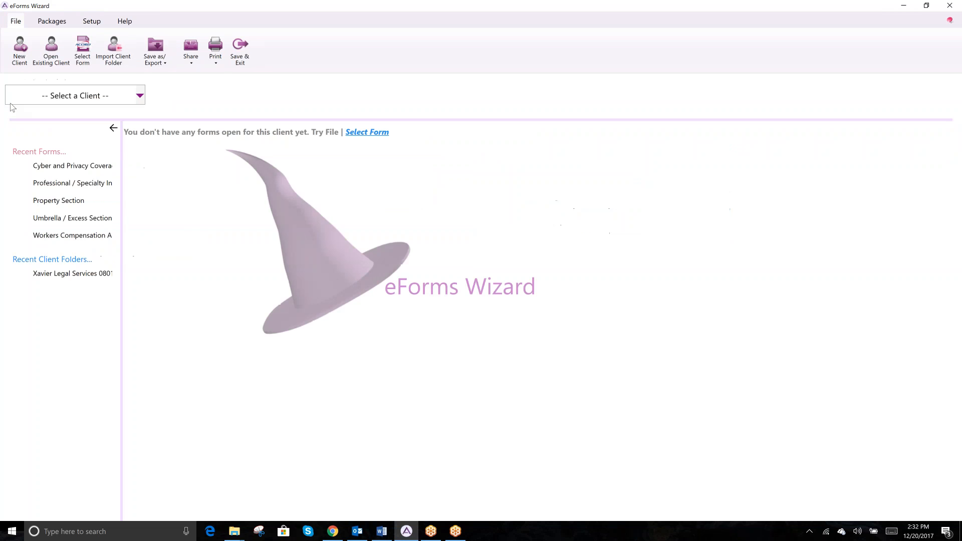
{"action": "left_click", "coordinate": [64, 275]}
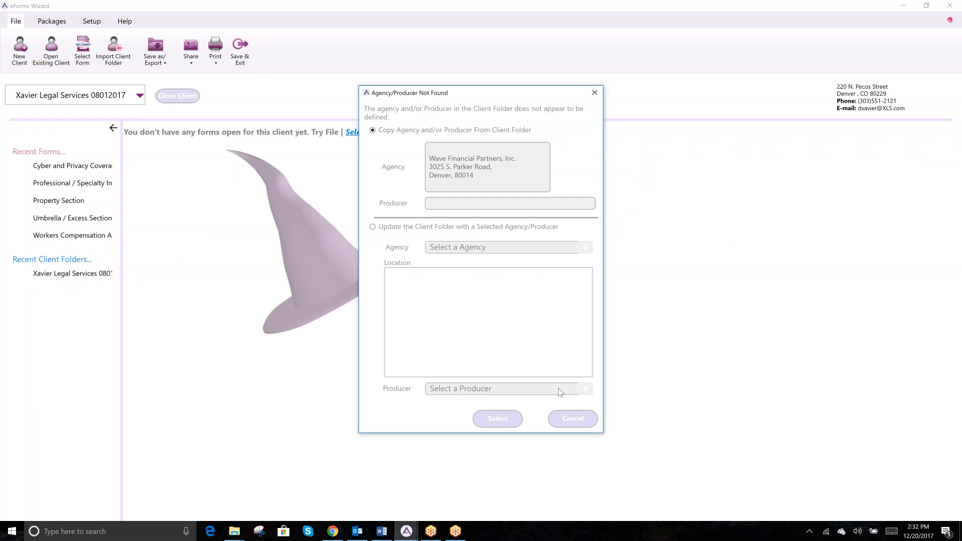
{"action": "left_click", "coordinate": [513, 417]}
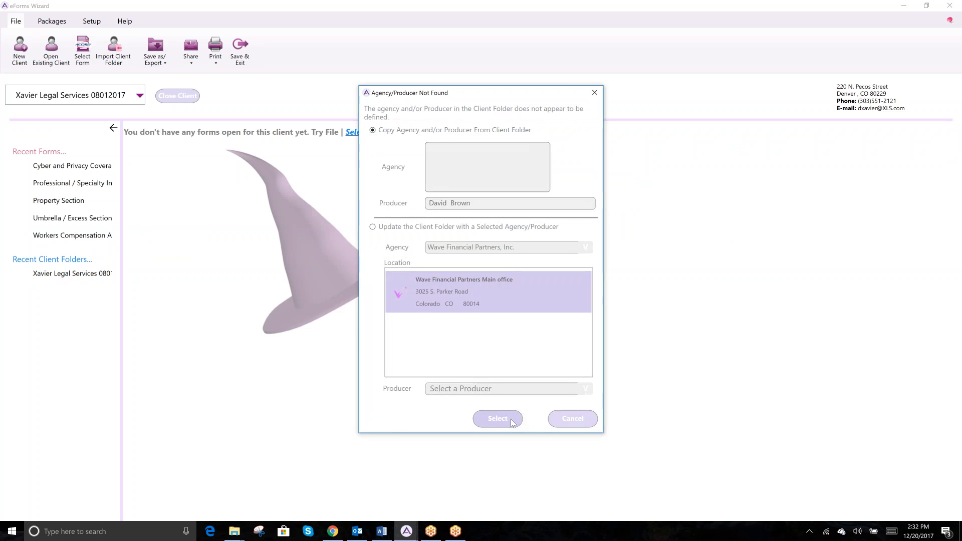
{"action": "left_click", "coordinate": [510, 419]}
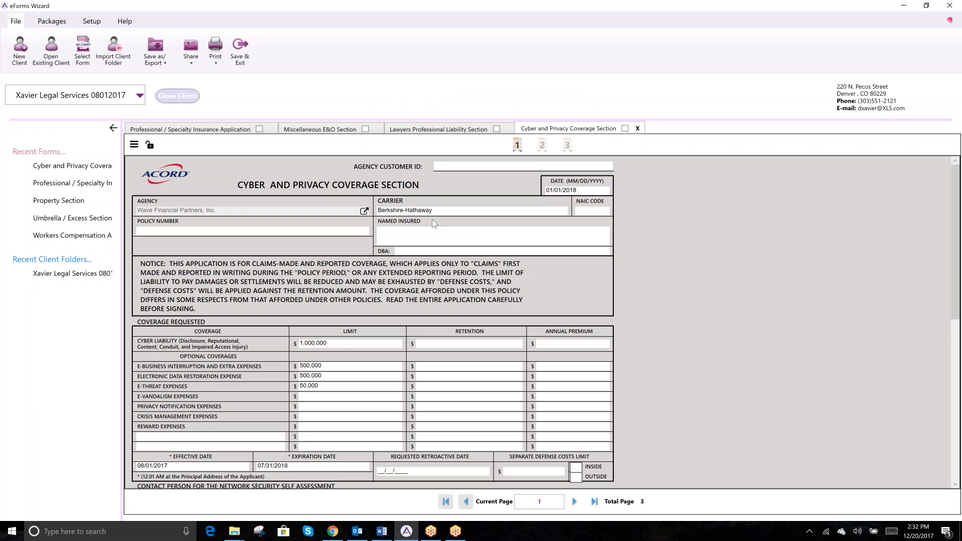
Tab through the form fields and leave the date incomplete so it shows the error colour
{"action": "left_click", "coordinate": [463, 166]}
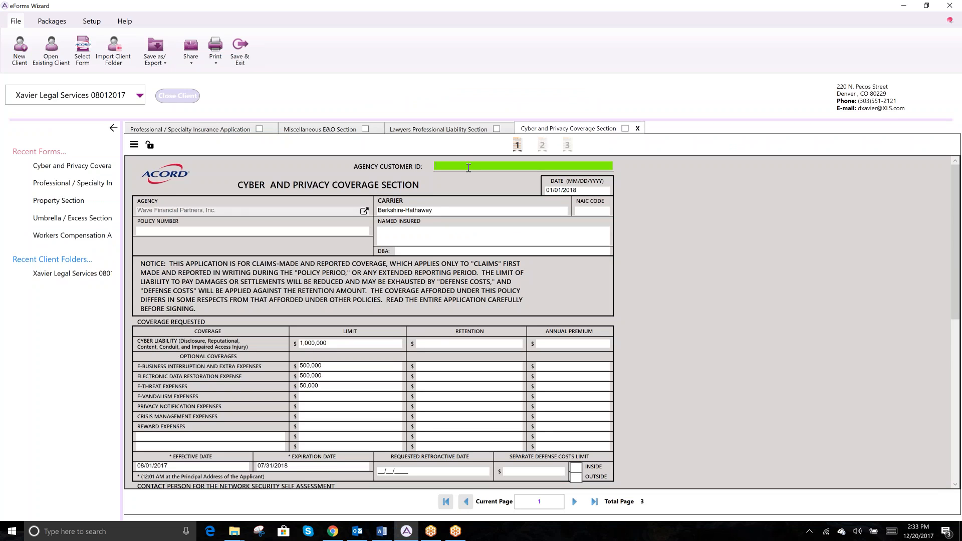
{"action": "key", "text": "Tab"}
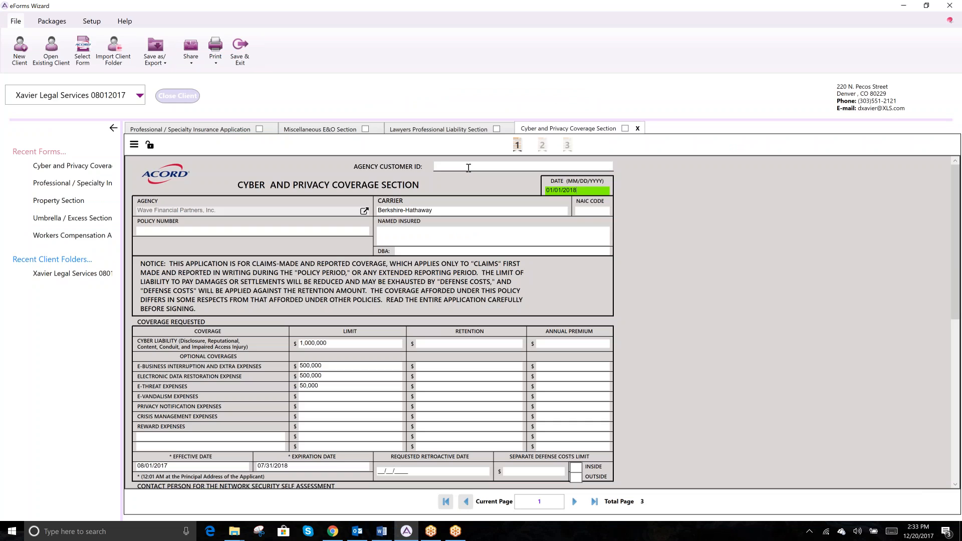
{"action": "key", "text": "Tab"}
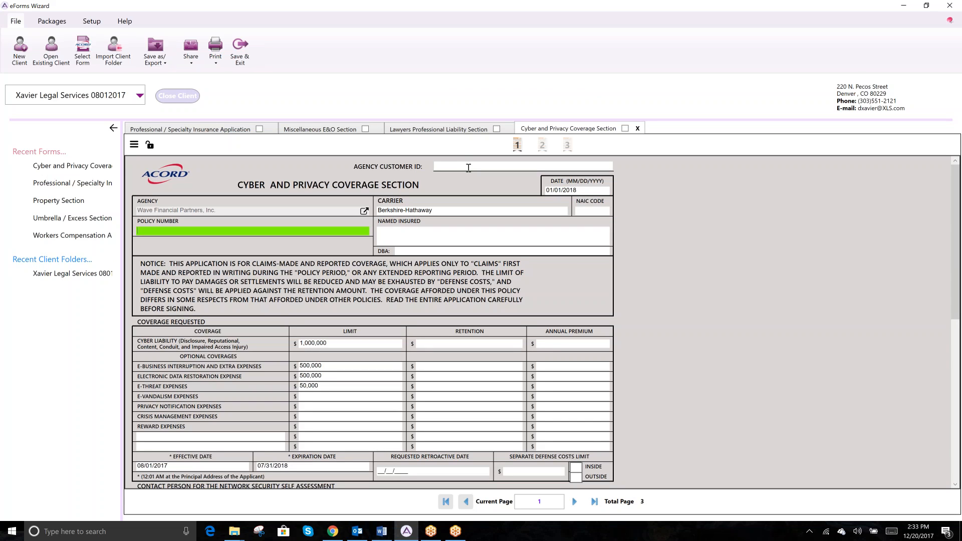
{"action": "left_click", "coordinate": [595, 191]}
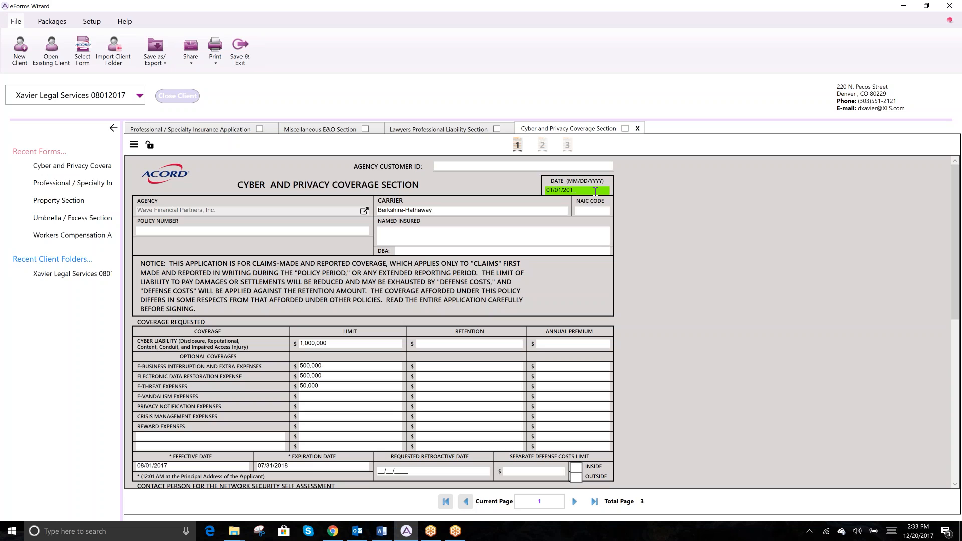
{"action": "key", "text": "Tab"}
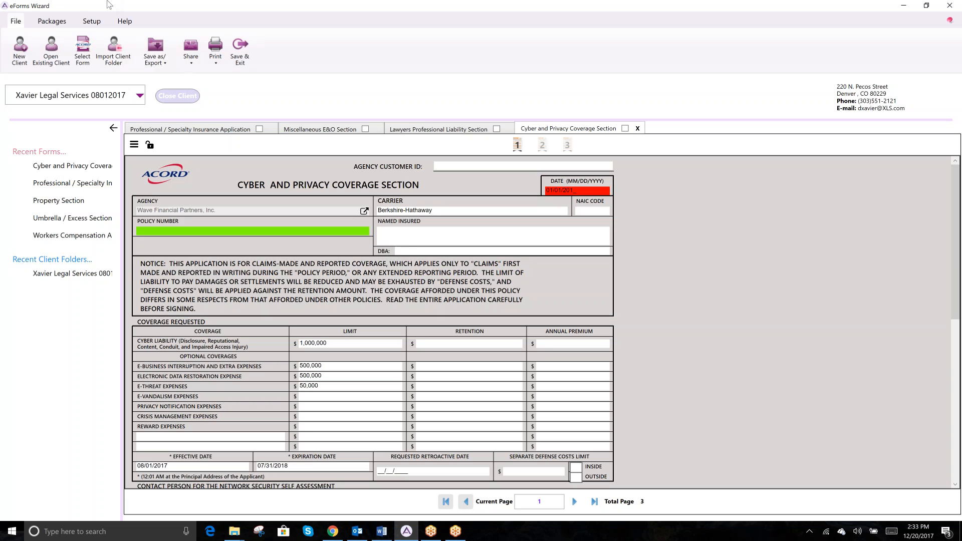
In Configure Options, set Error in Form Field to yellow and Focused Form Field to orchid pink
{"action": "left_click", "coordinate": [87, 21]}
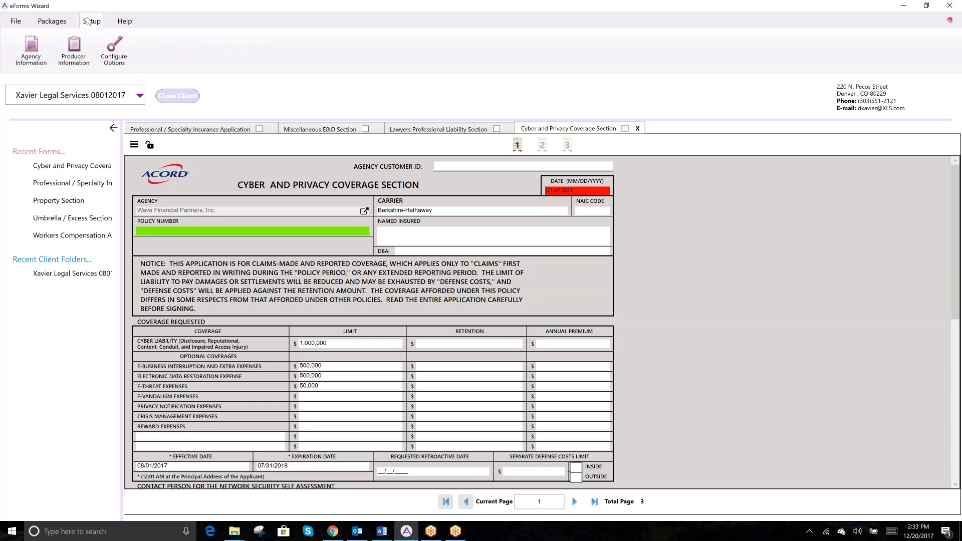
{"action": "left_click", "coordinate": [108, 58]}
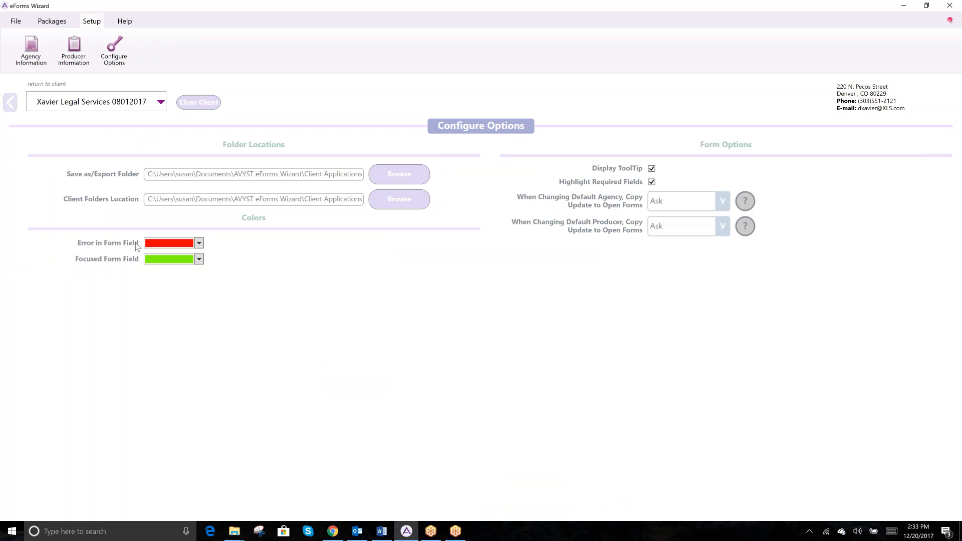
{"action": "left_click", "coordinate": [199, 243]}
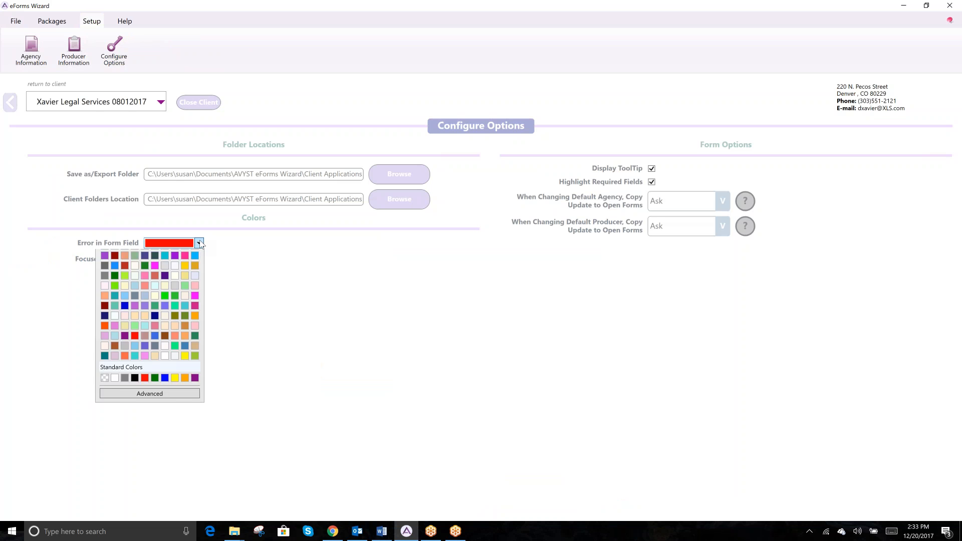
{"action": "left_click", "coordinate": [175, 422]}
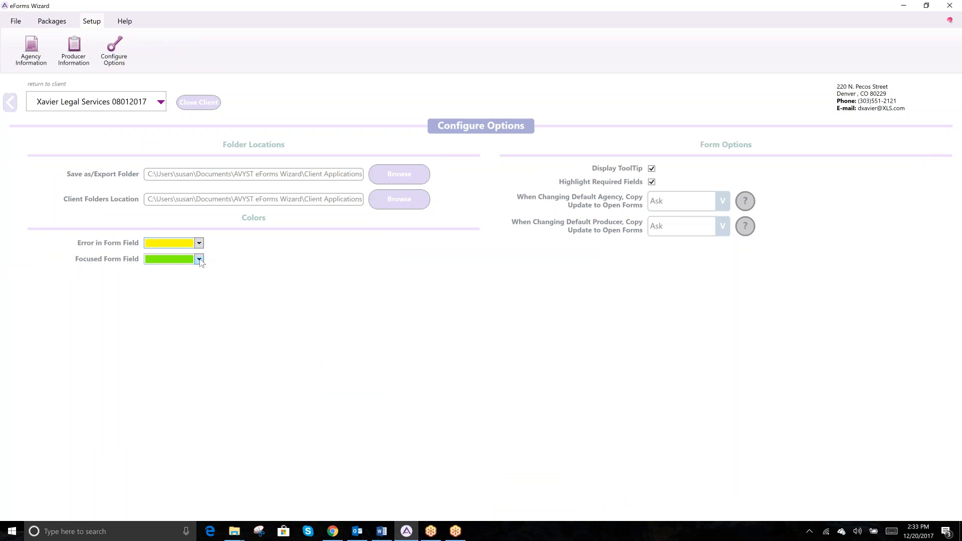
{"action": "left_click", "coordinate": [199, 260]}
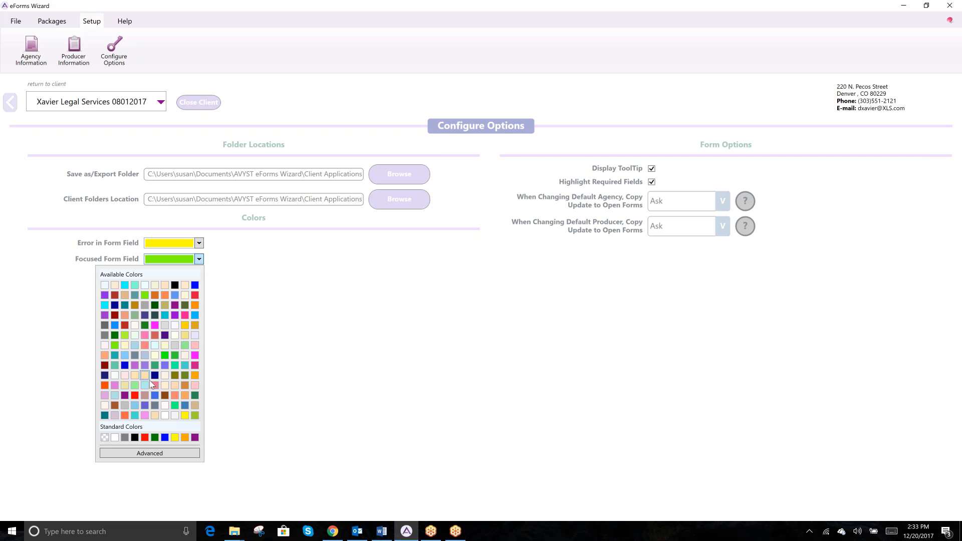
{"action": "left_click", "coordinate": [105, 396]}
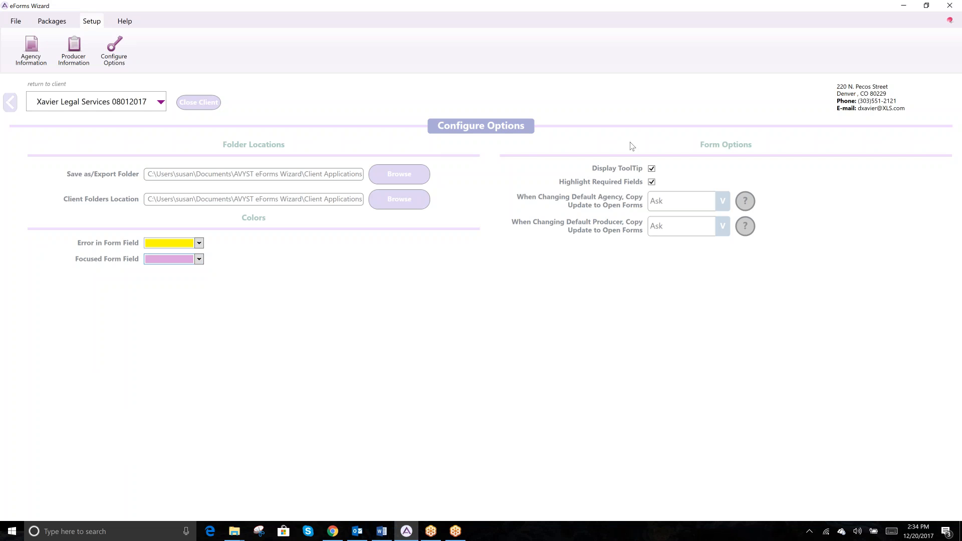
Toggle Display ToolTip off and back on, then open the default-agency copy update dropdown
{"action": "left_click", "coordinate": [652, 169]}
{"action": "left_click", "coordinate": [657, 170]}
{"action": "left_click", "coordinate": [724, 203]}
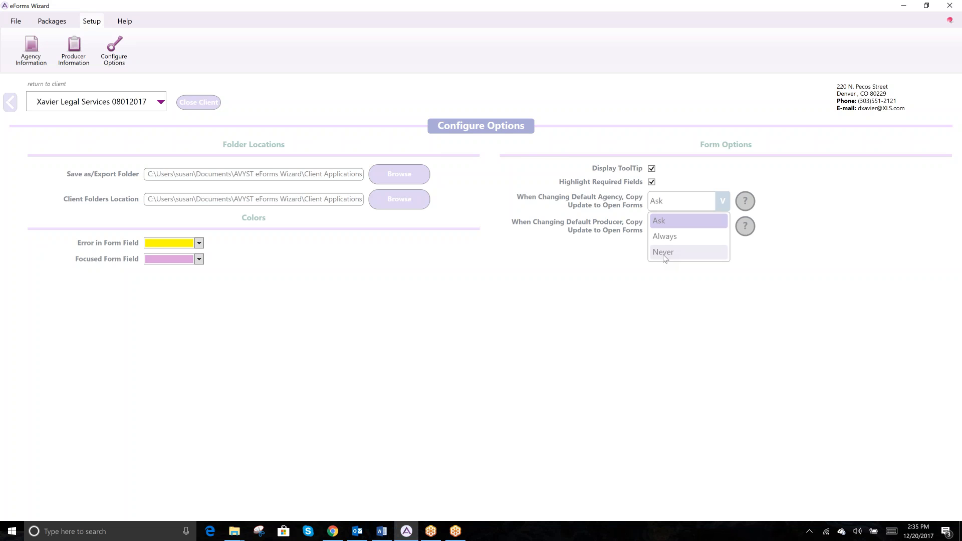
Leave agency update copying set to Ask and close its dropdown
{"action": "left_click", "coordinate": [667, 219]}
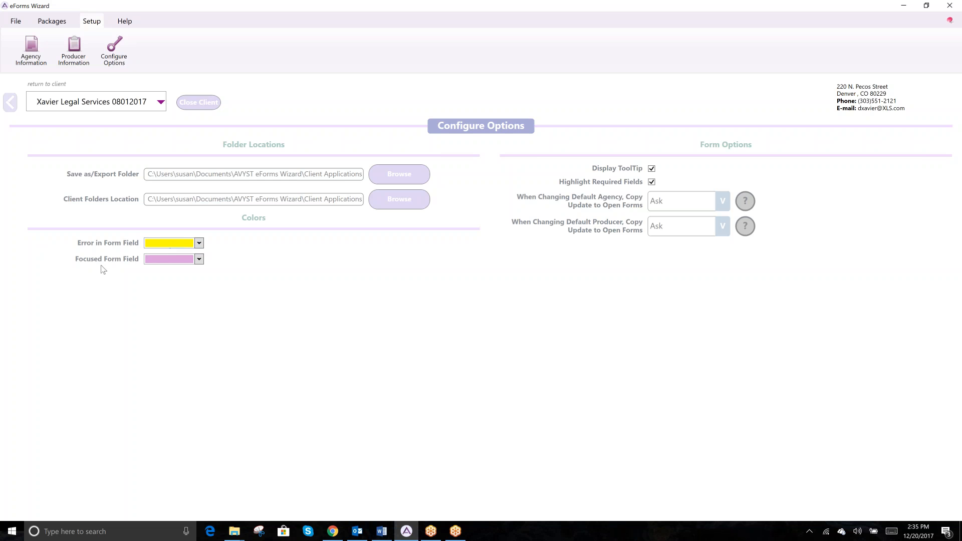
Return to the Cyber and Privacy form and focus Carrier, NAIC Code and Named Insured to see pink highlighting
{"action": "left_click", "coordinate": [11, 103]}
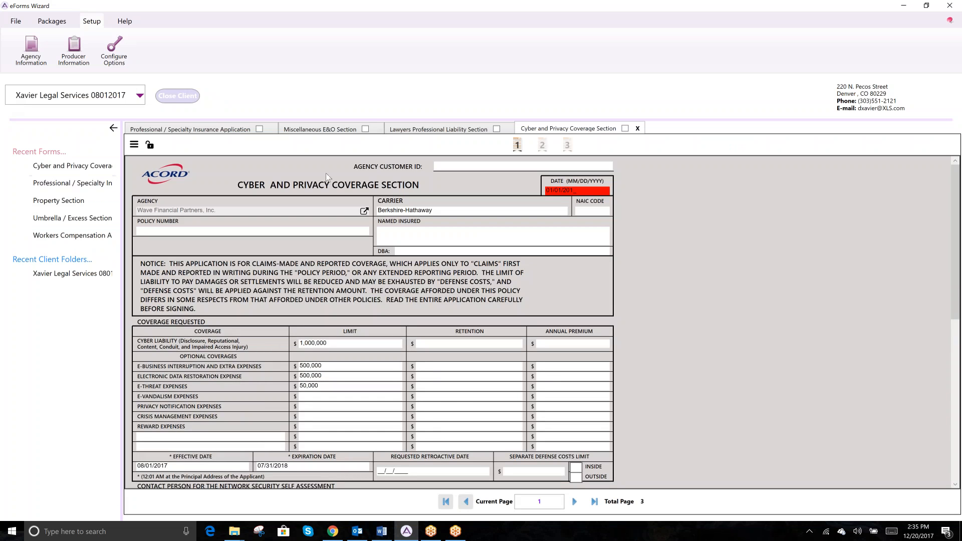
{"action": "left_click", "coordinate": [427, 211]}
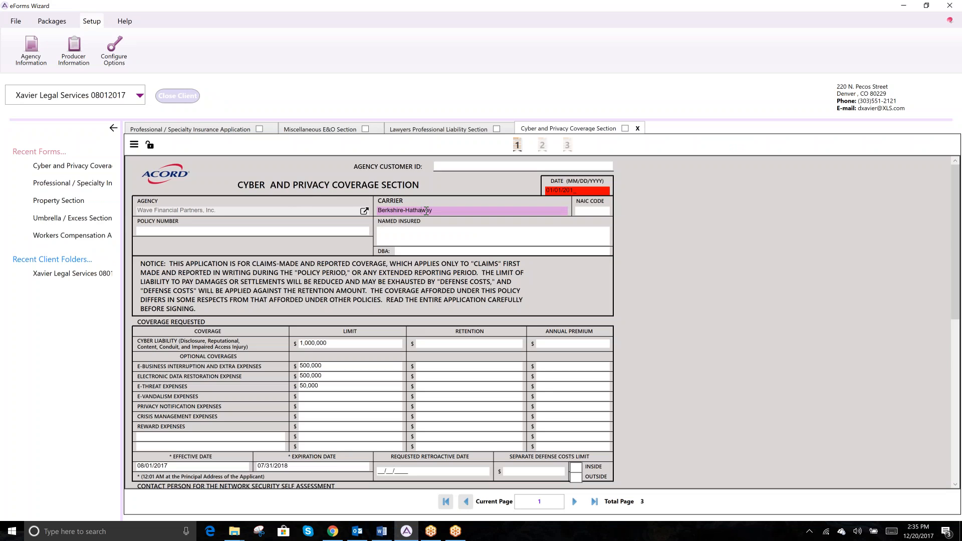
{"action": "key", "text": "Tab"}
{"action": "left_click", "coordinate": [403, 237]}
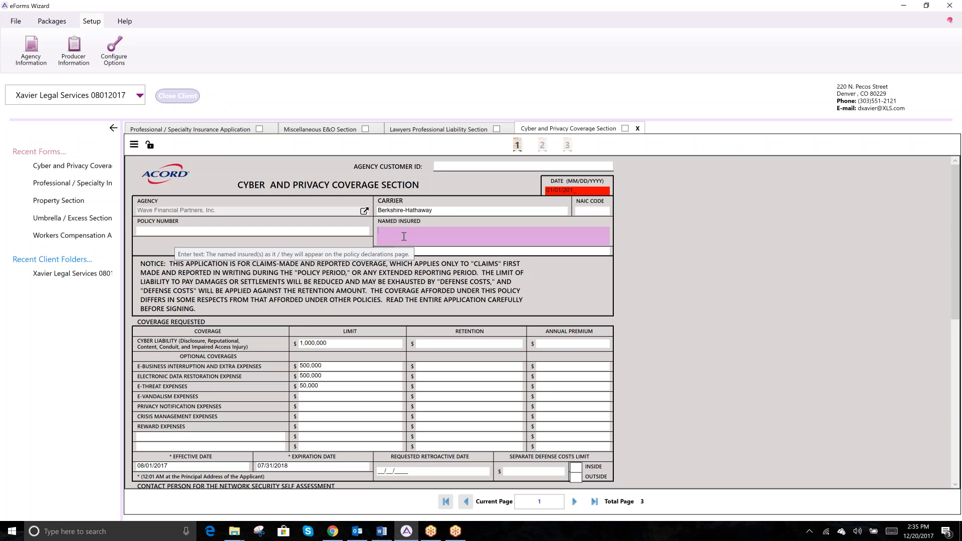
Delete the date's last digit so 01/01/20__ is flagged in yellow
{"action": "left_click", "coordinate": [579, 191]}
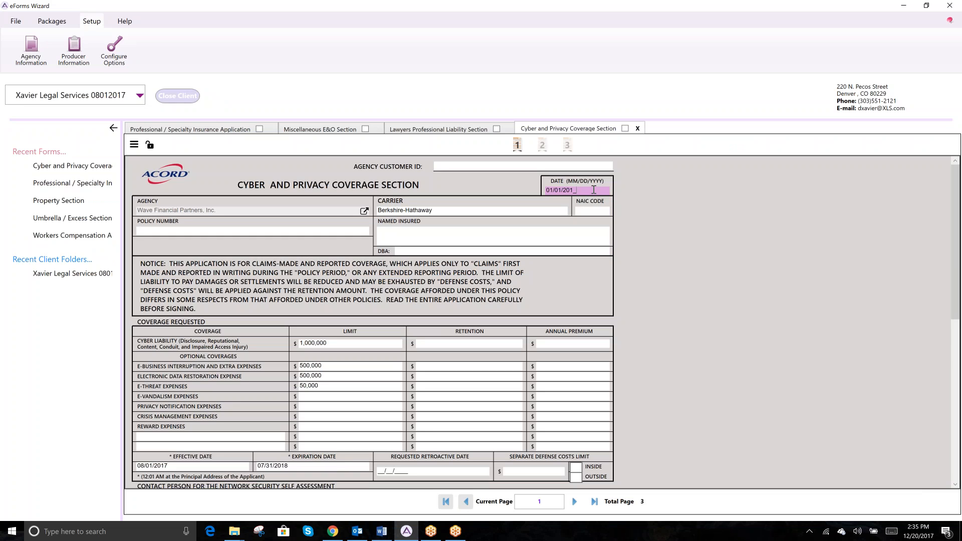
{"action": "key", "text": "BackSpace"}
{"action": "key", "text": "Tab"}
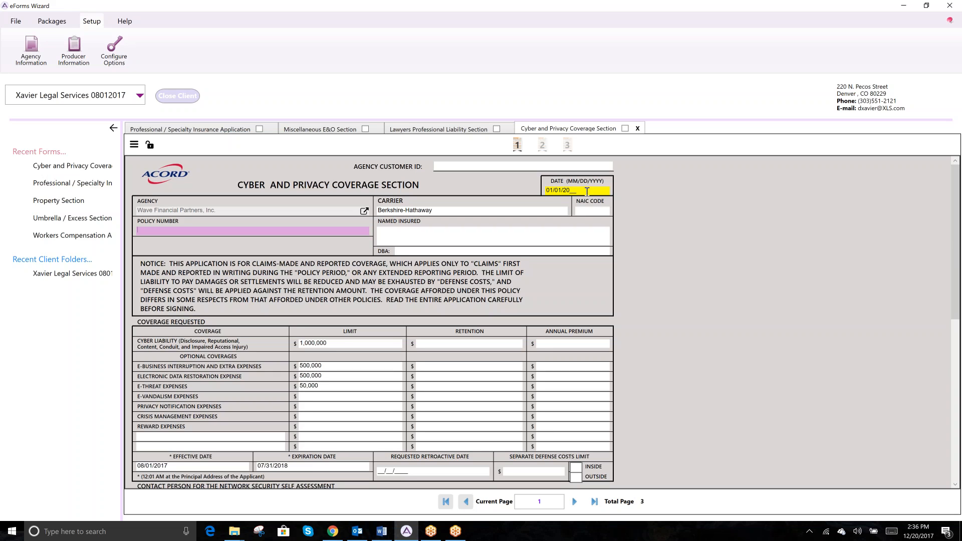
{"action": "left_click", "coordinate": [455, 533]}
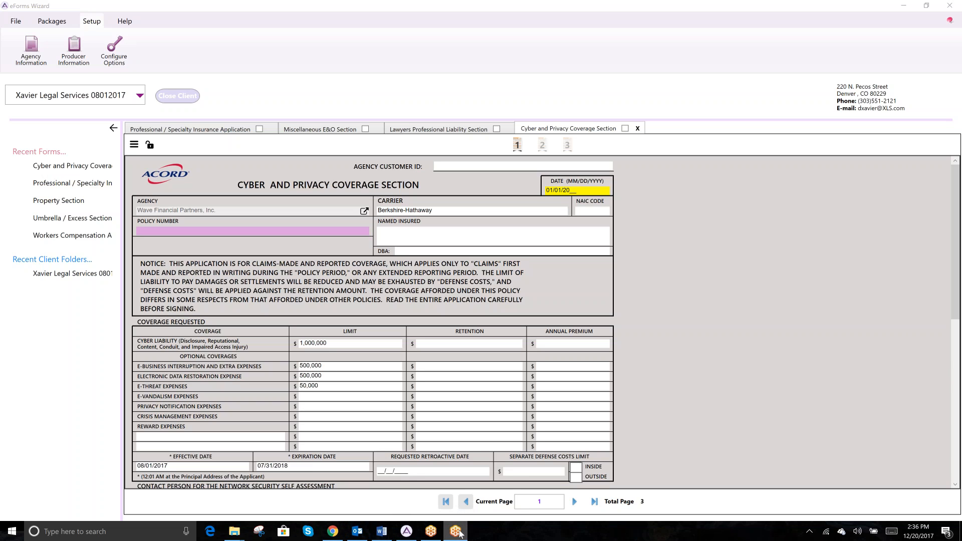